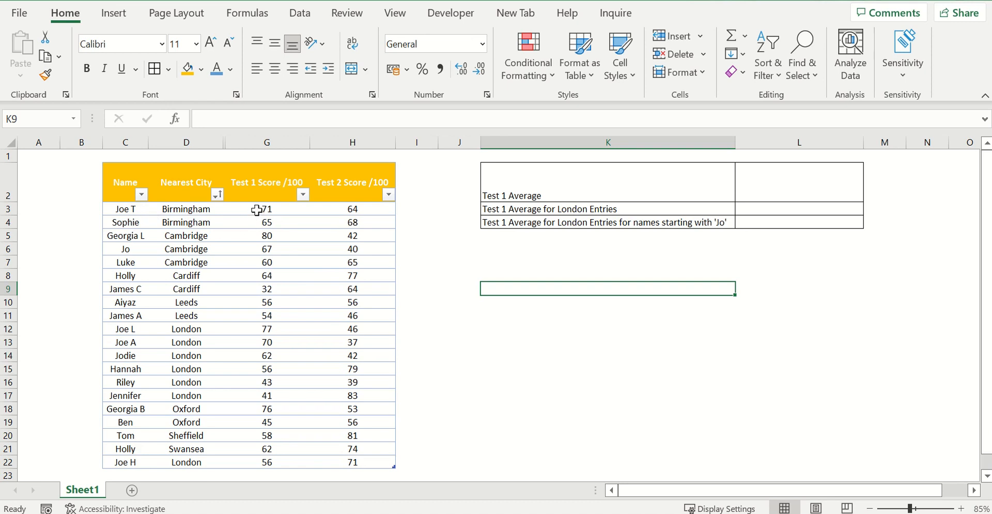
- Add an "Average Score" column beside the Test 2 scores and fit its width to the heading
left_click_drag(257, 210, 348, 208)
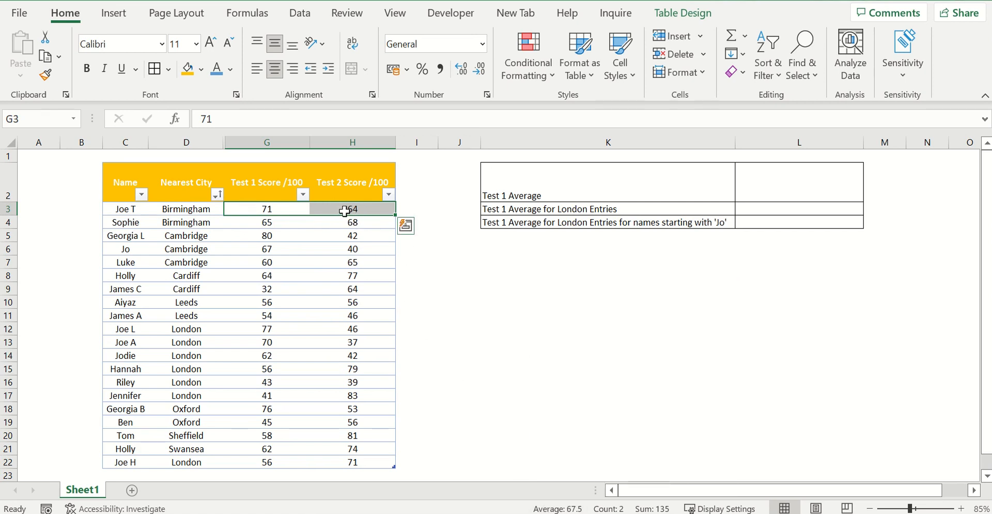
left_click_drag(296, 207, 357, 463)
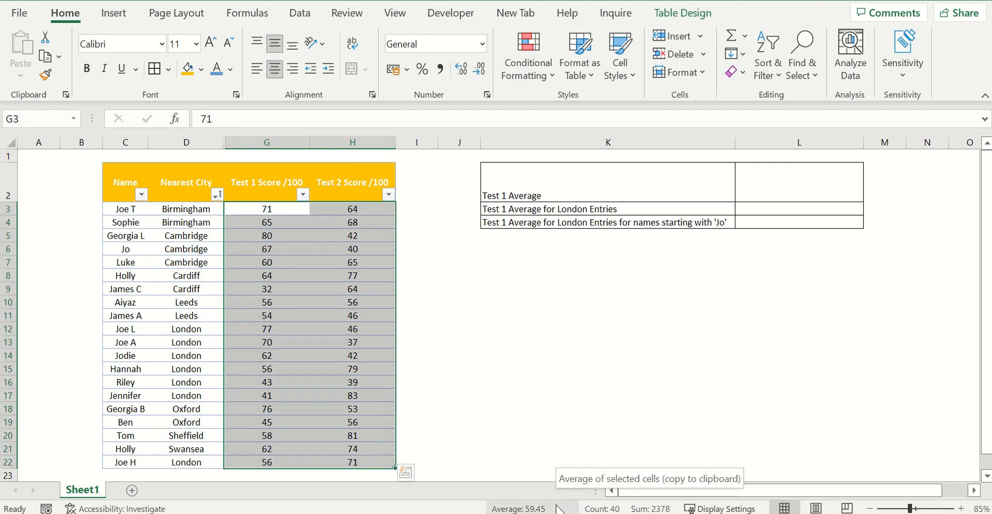
left_click(417, 199)
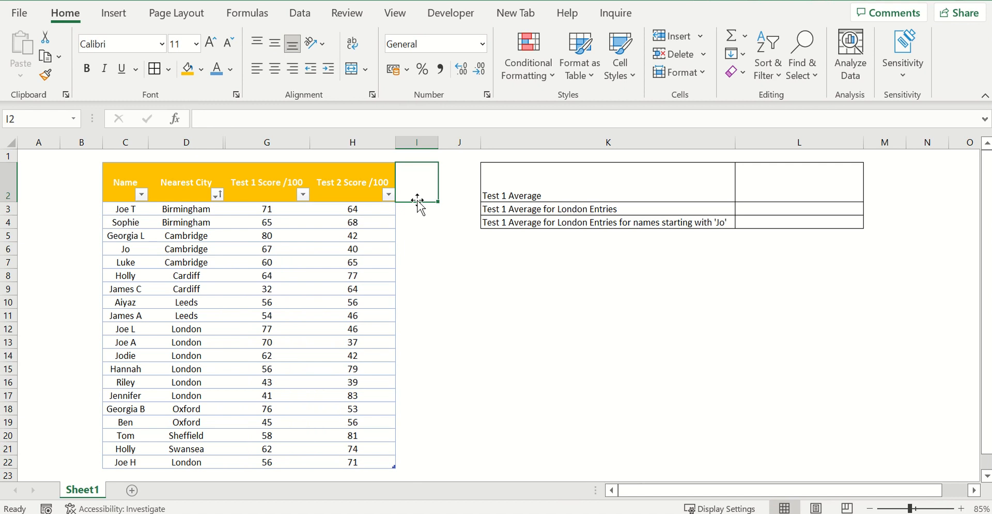
type("Avera")
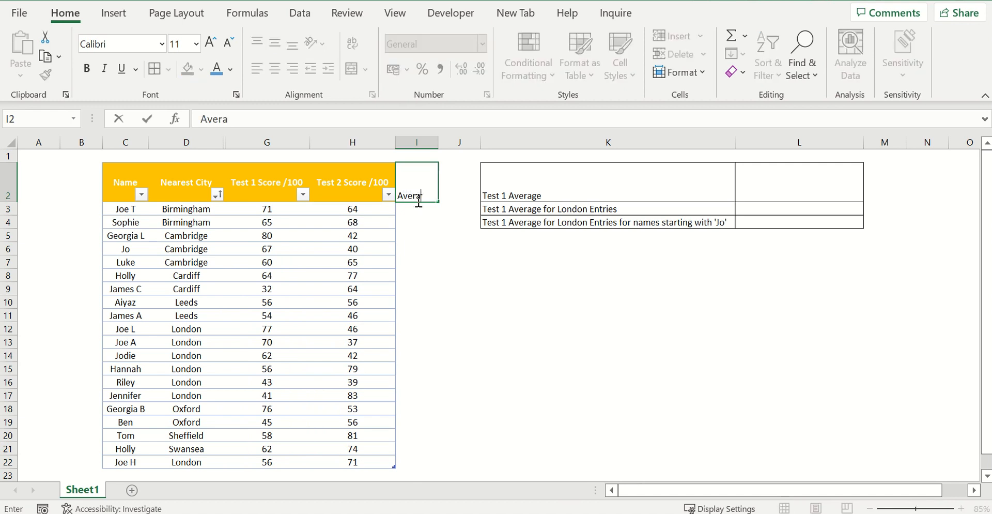
type("ge Score")
key("Return")
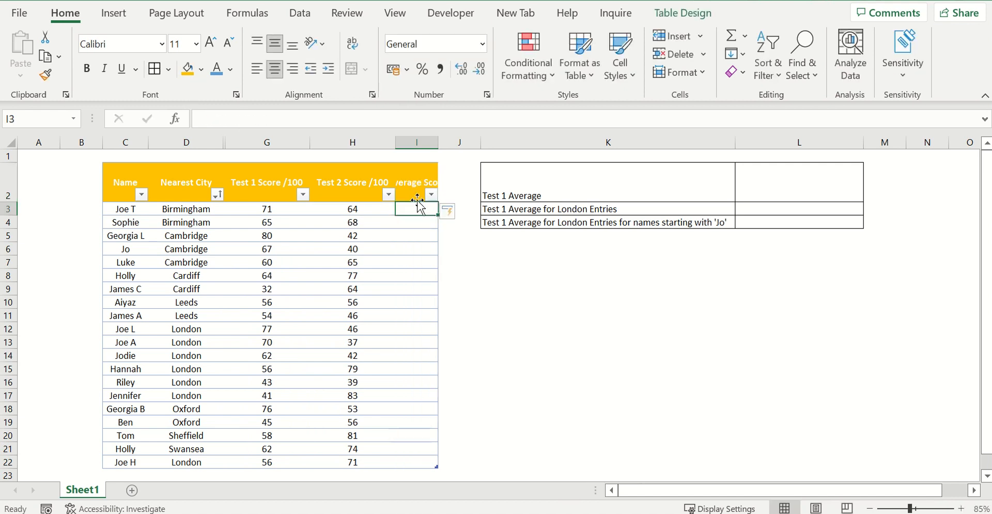
double_click(438, 142)
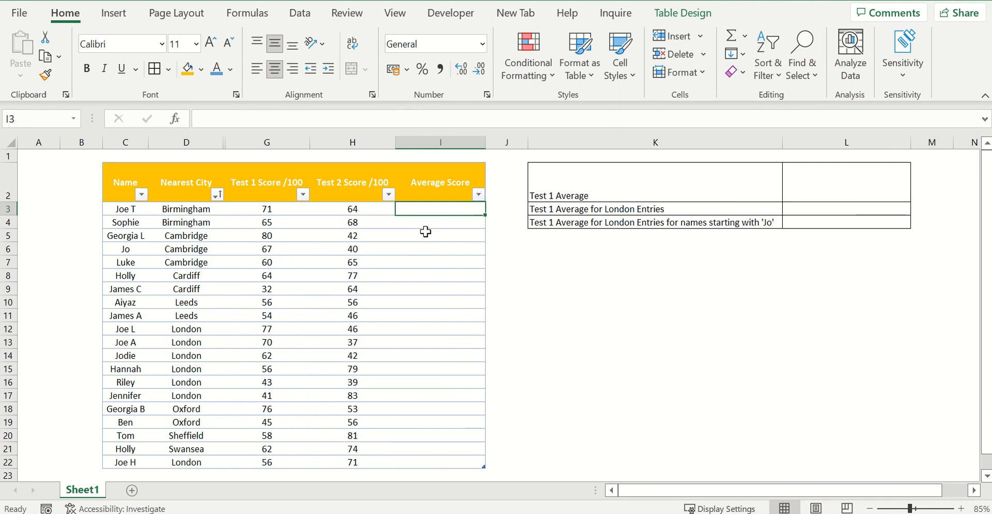
- Enter an AVERAGE formula in I3 covering the Test 1 and Test 2 scores of that row
type("=")
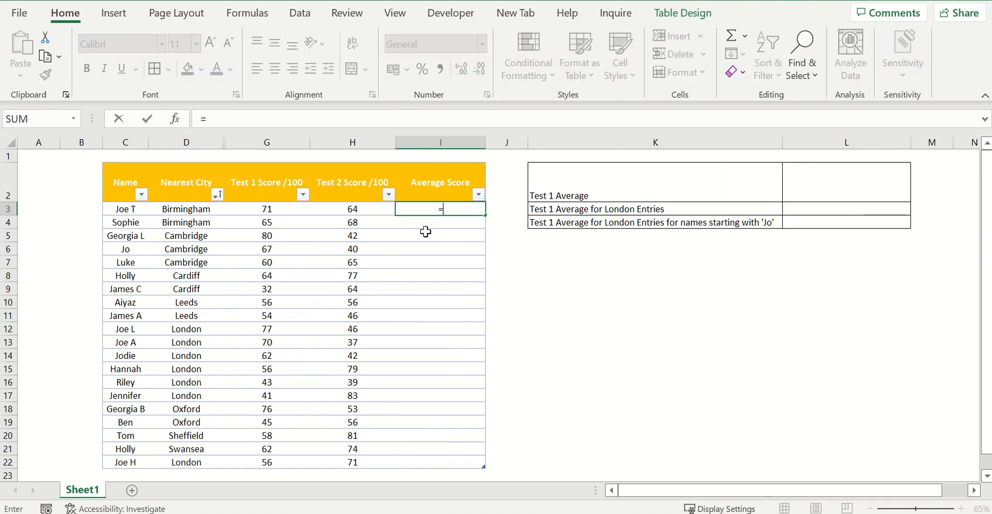
type("average(")
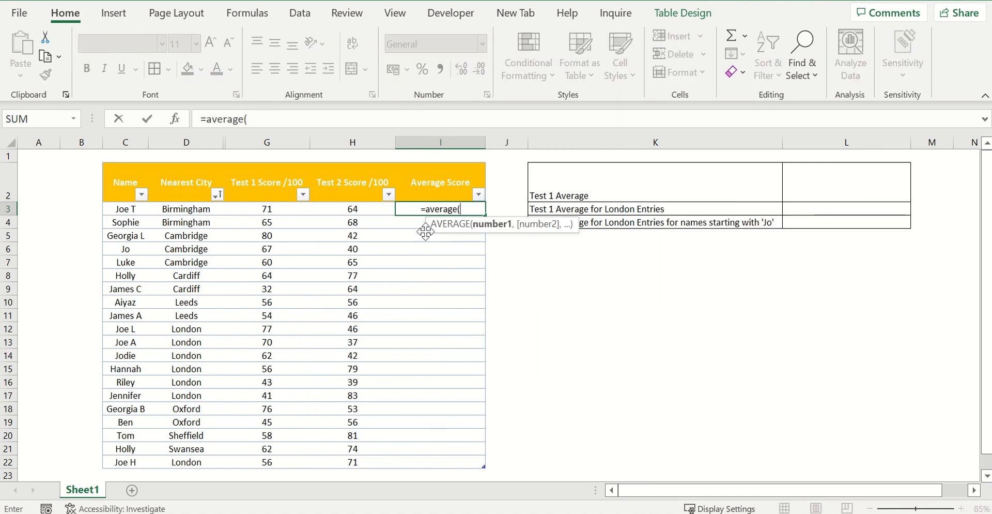
left_click_drag(329, 208, 288, 213)
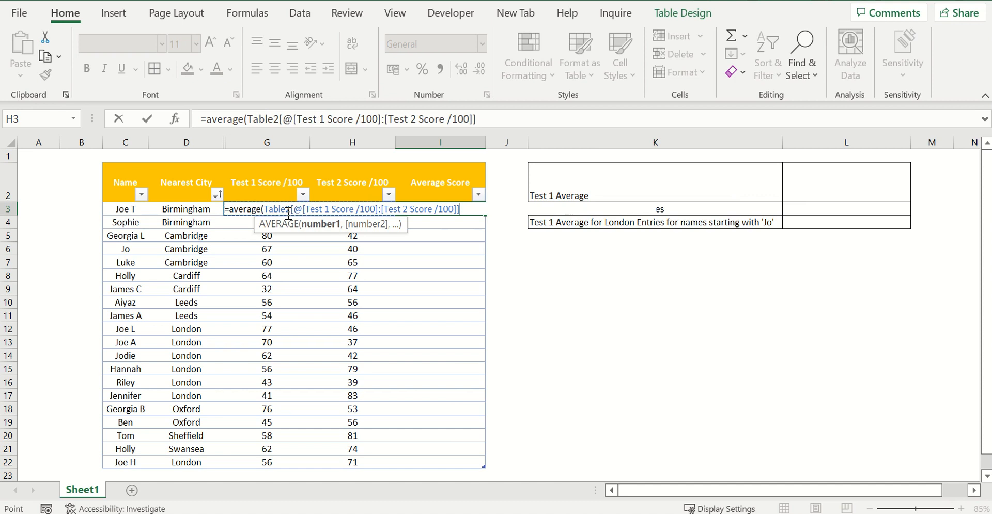
key("Return")
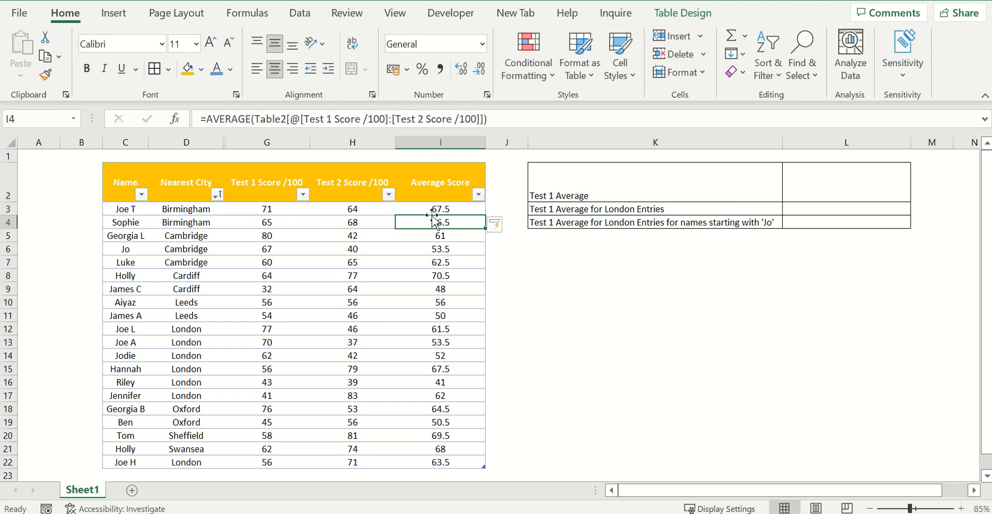
- Fill the average formula from I3 down the whole Average Score column
left_click(465, 210)
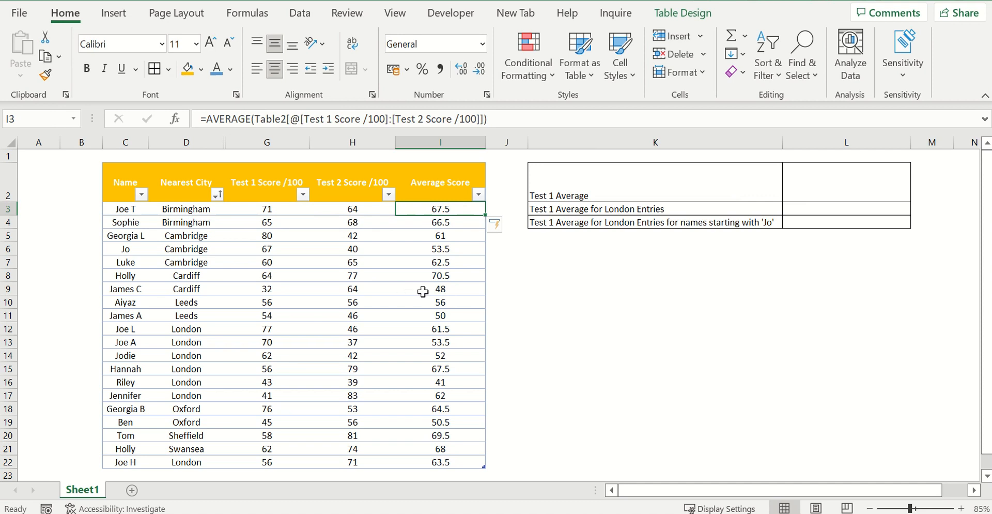
double_click(485, 216)
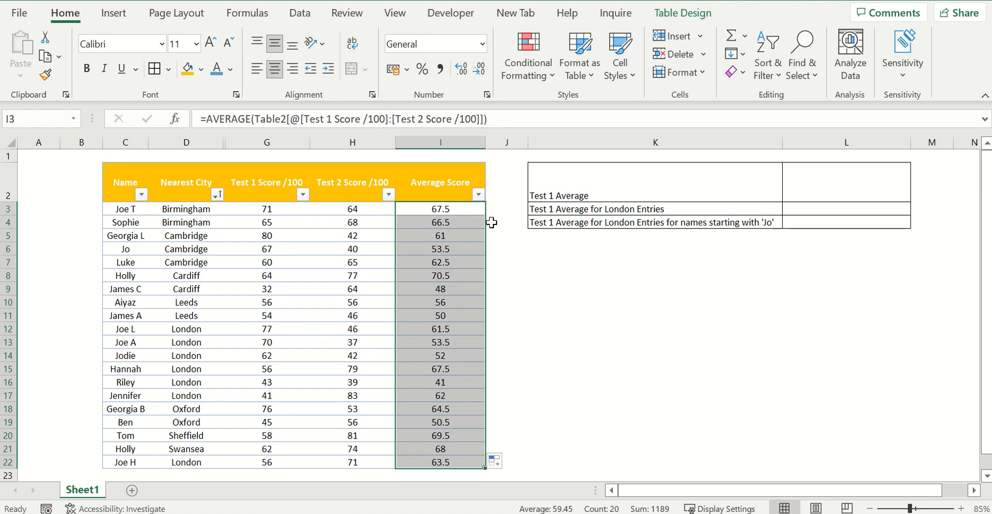
left_click(491, 223)
left_click(466, 212)
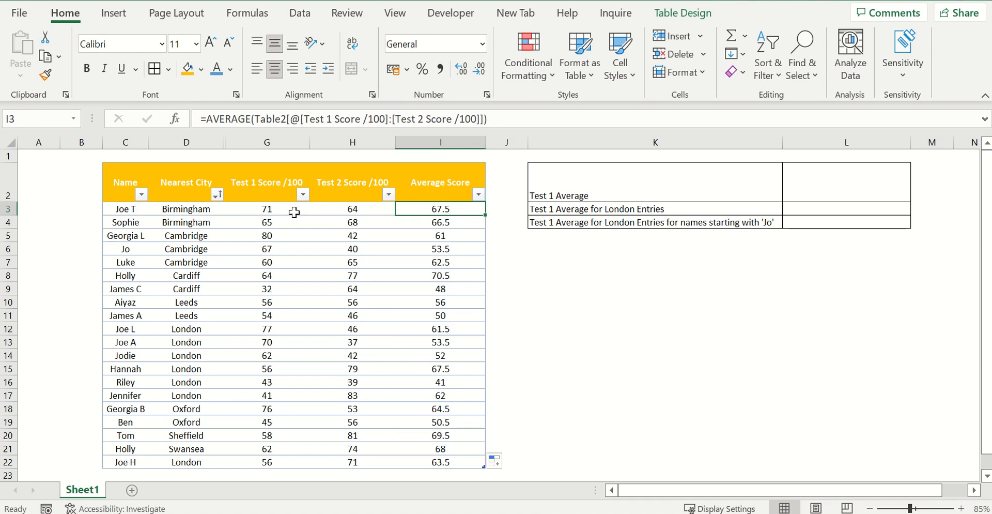
- Calculate the Test 1 Average in L2 with an AVERAGE formula over the Test 1 Score /100 column
left_click(531, 248)
left_click(789, 190)
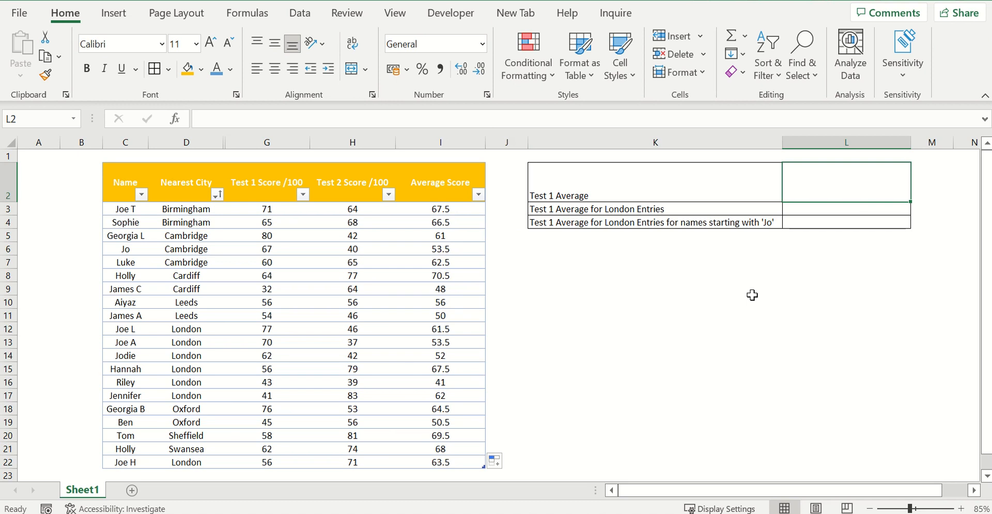
type("=")
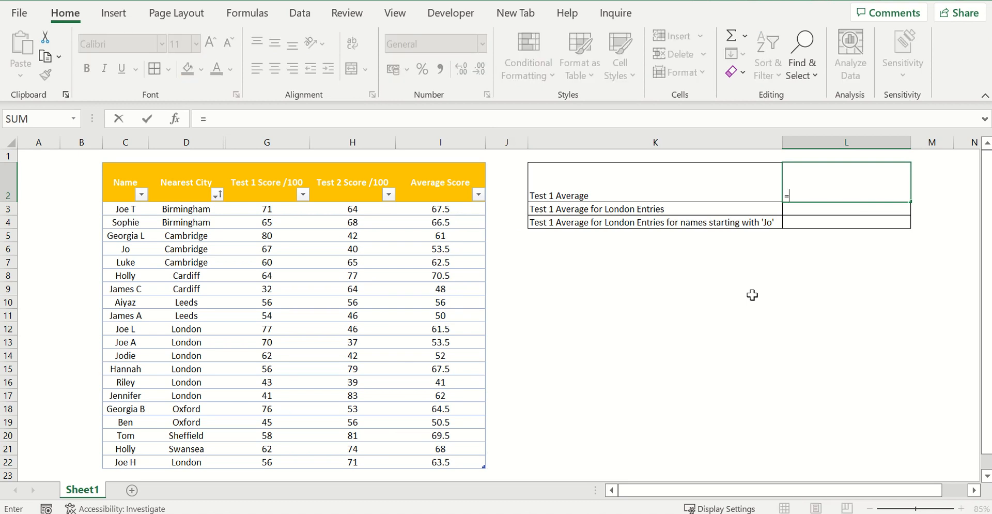
type("average(")
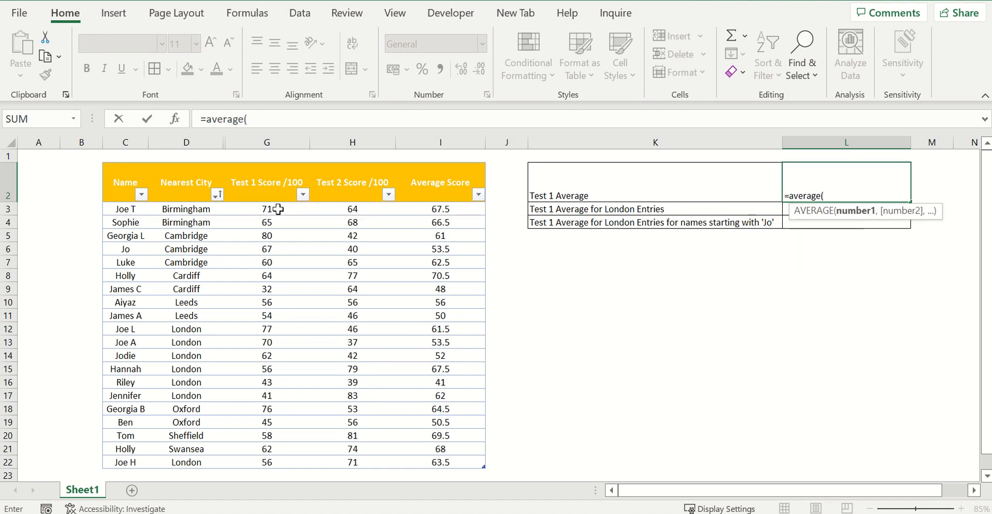
left_click_drag(277, 209, 277, 456)
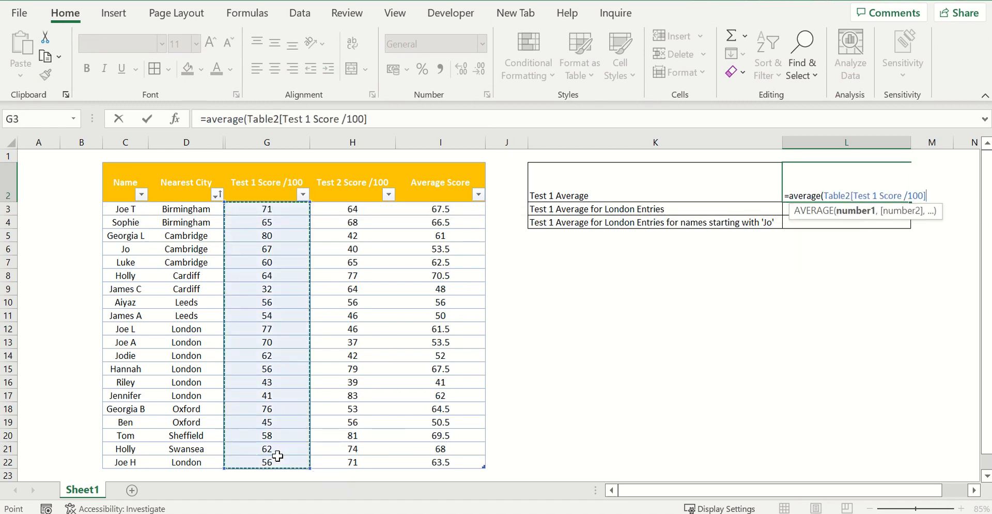
type(")")
key("Return")
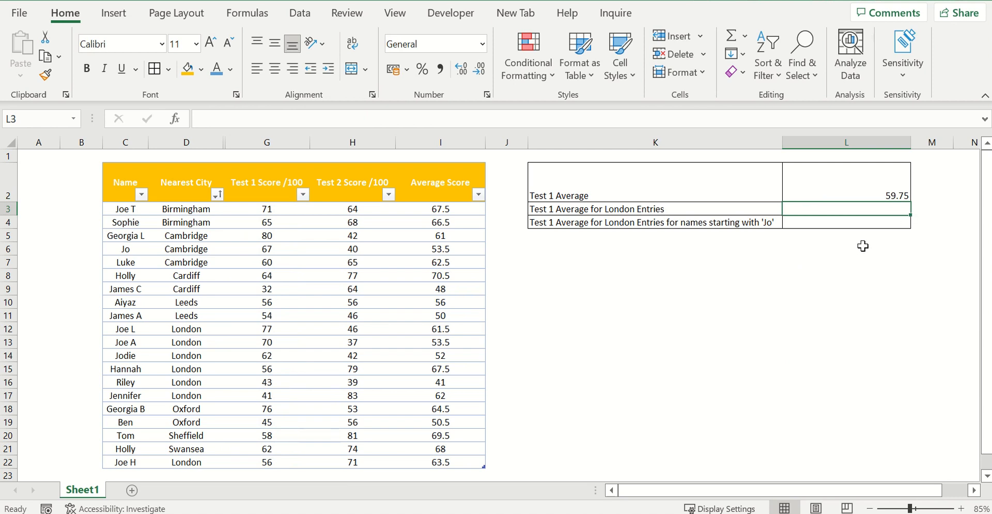
- Enter an AVERAGEIF formula in L3 averaging the Test 1 Score /100 column where Nearest City is "london"
type("=aver")
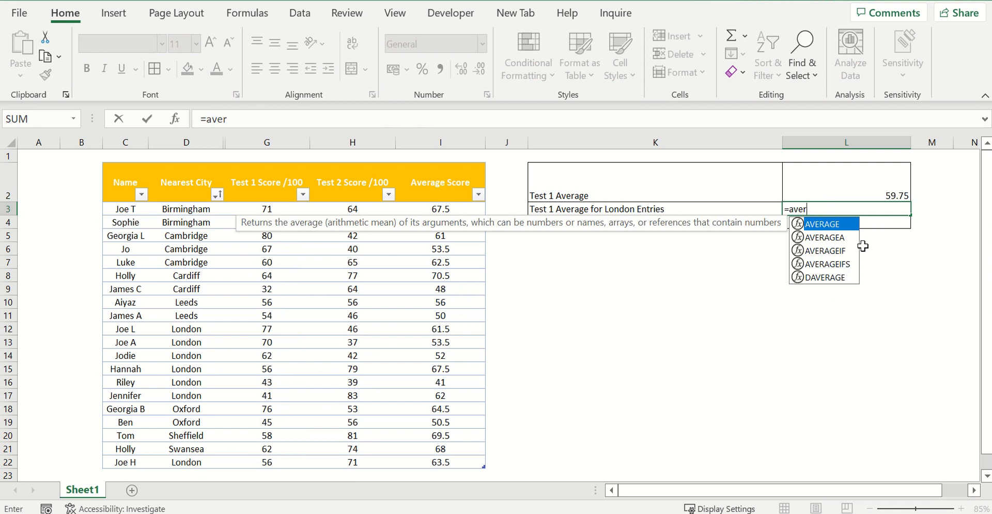
type("ageif")
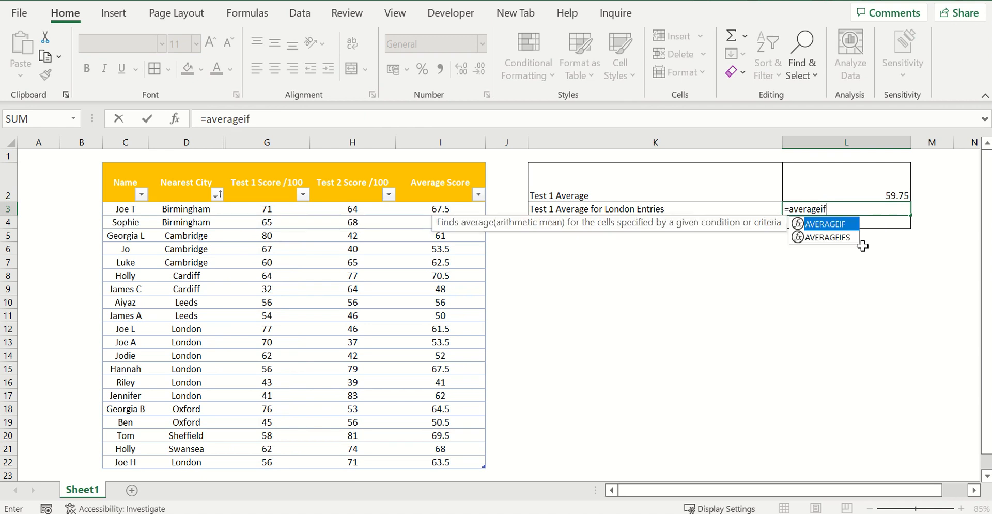
type("(")
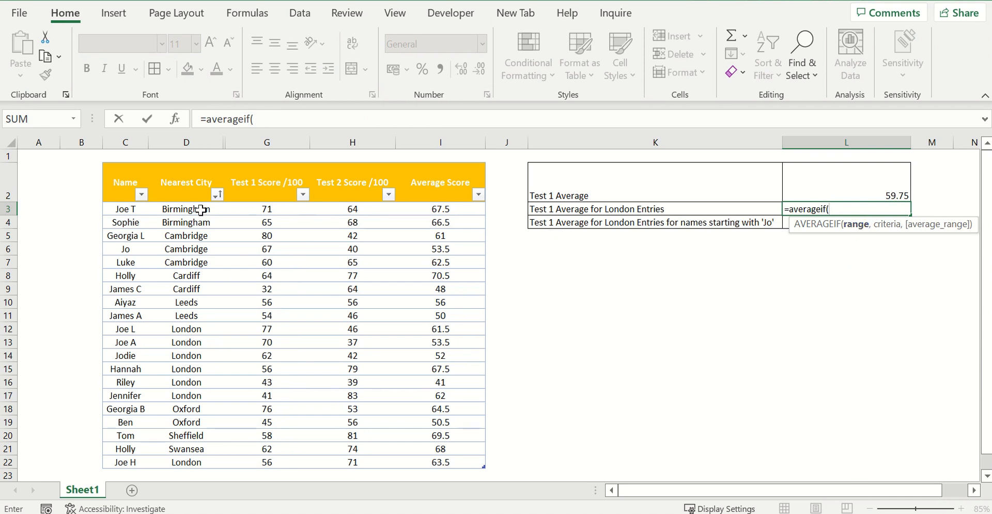
left_click_drag(199, 209, 191, 455)
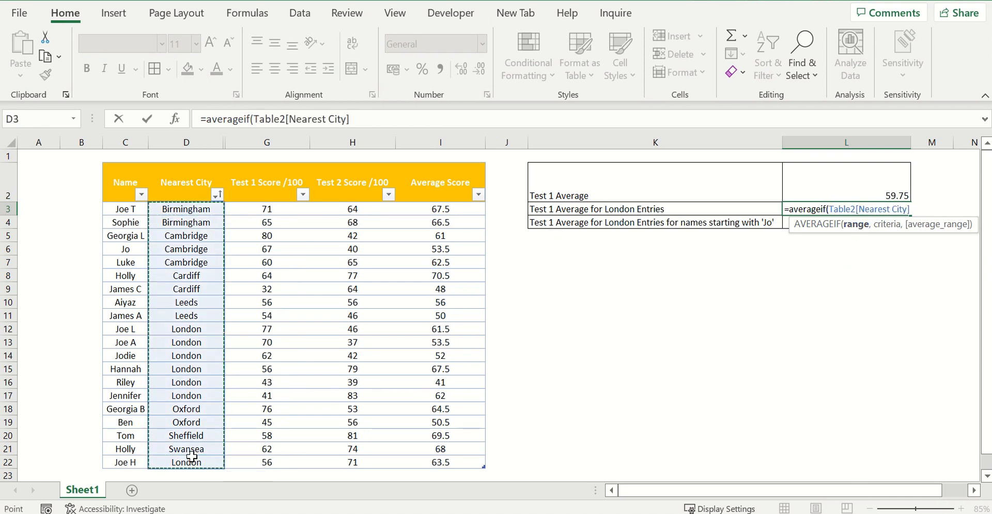
type(",\"")
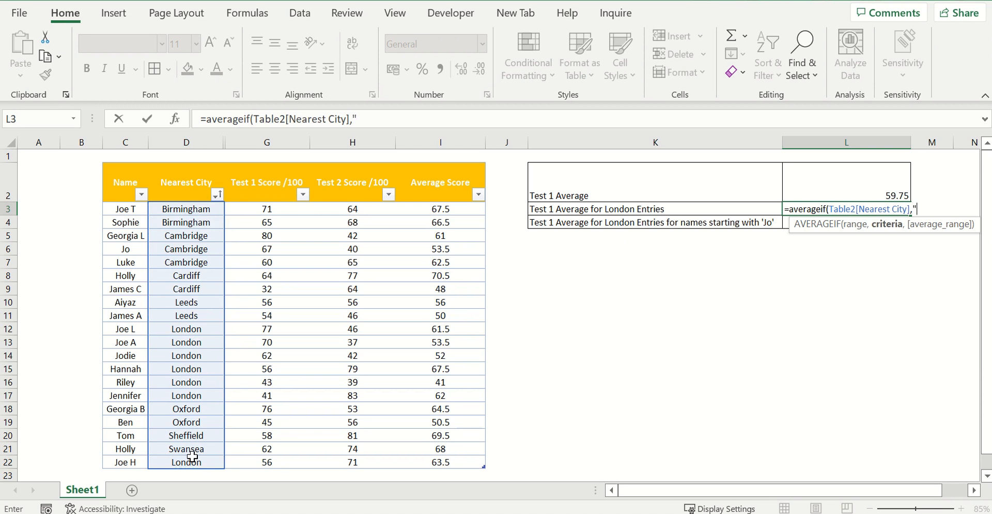
type("london\",")
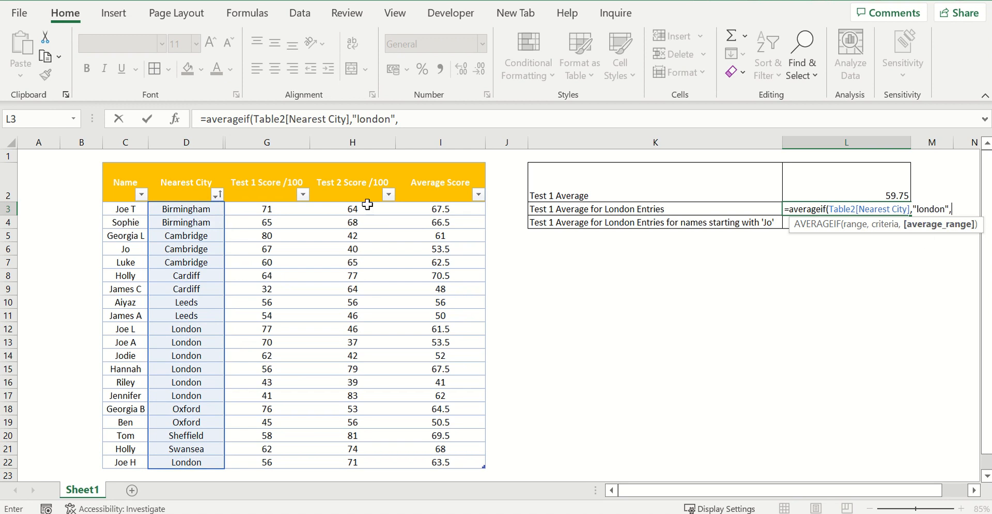
left_click_drag(252, 208, 271, 460)
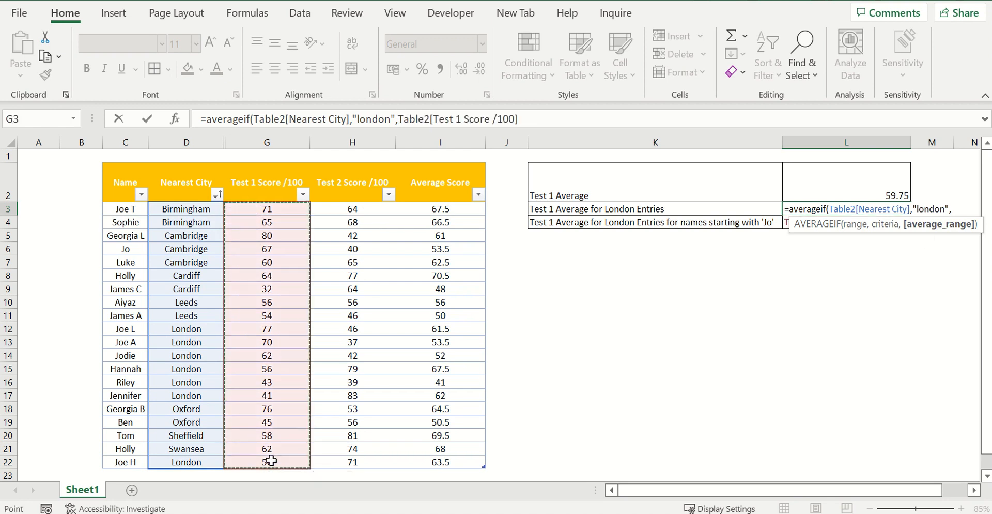
type(")")
key("Return")
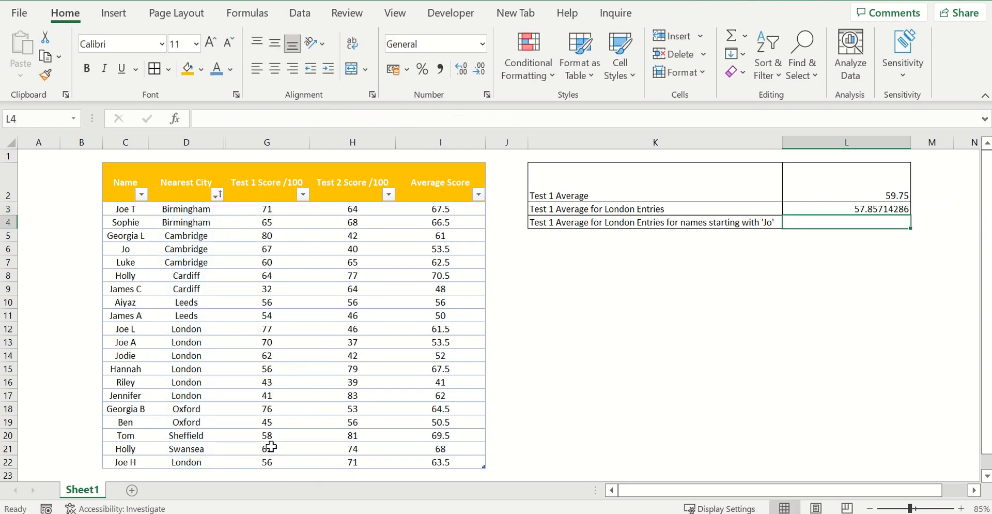
- Format the London average in L3 as Number with two decimal places
left_click(805, 209)
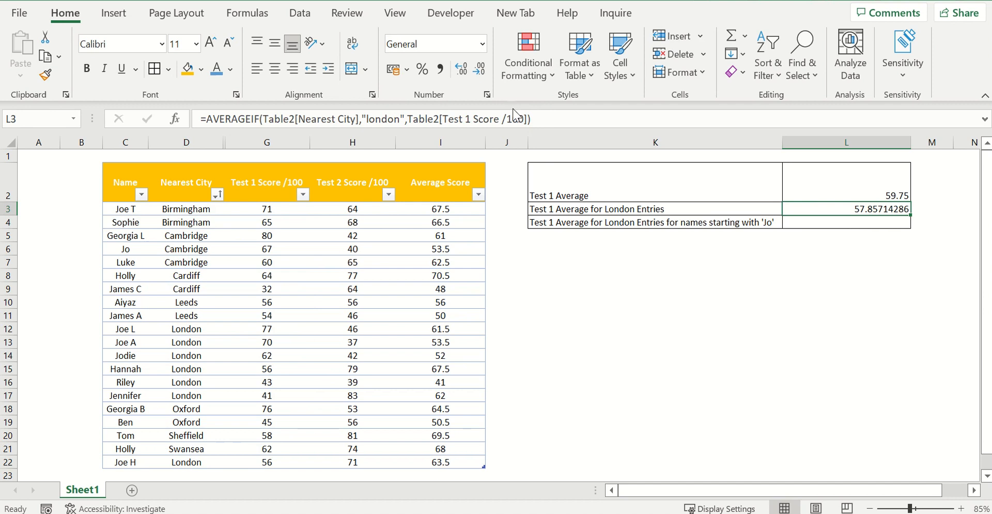
left_click(483, 45)
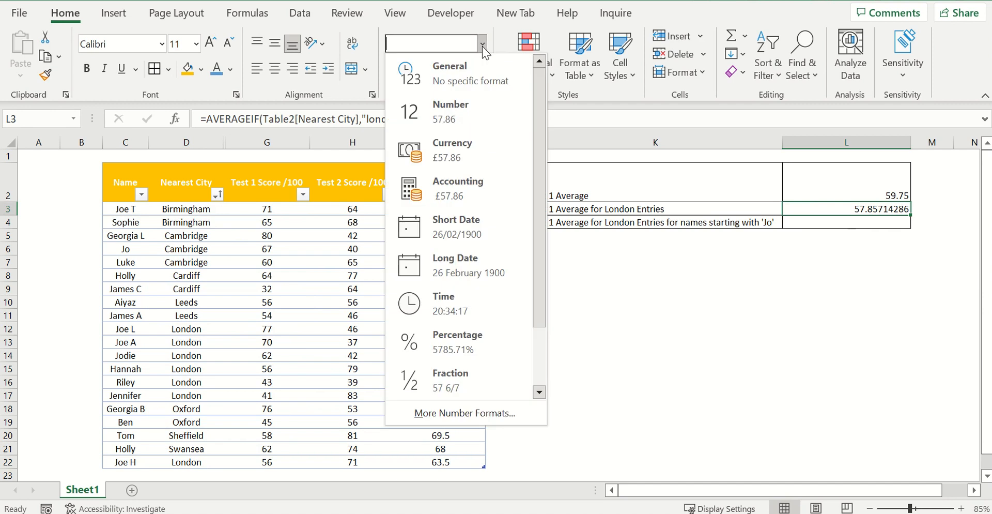
left_click(481, 106)
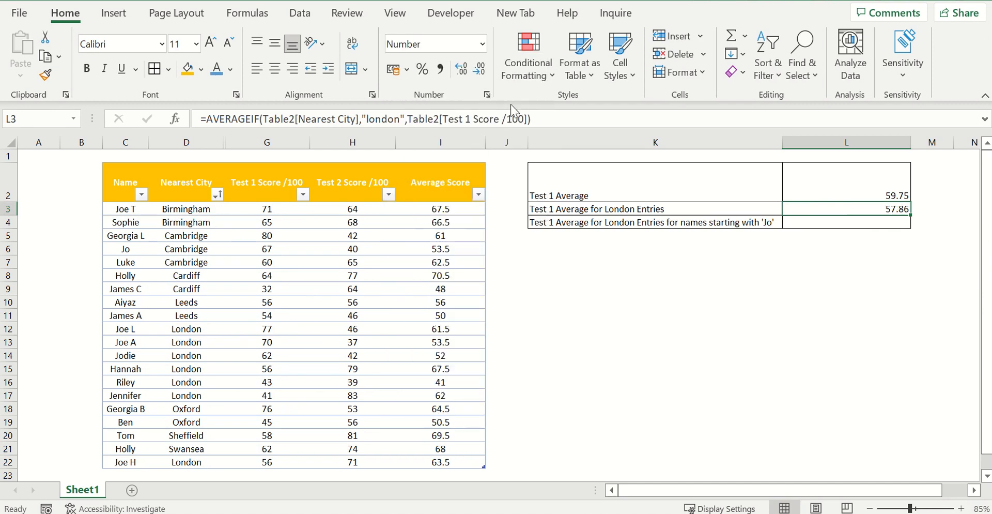
left_click(461, 72)
left_click(481, 70)
left_click(850, 249)
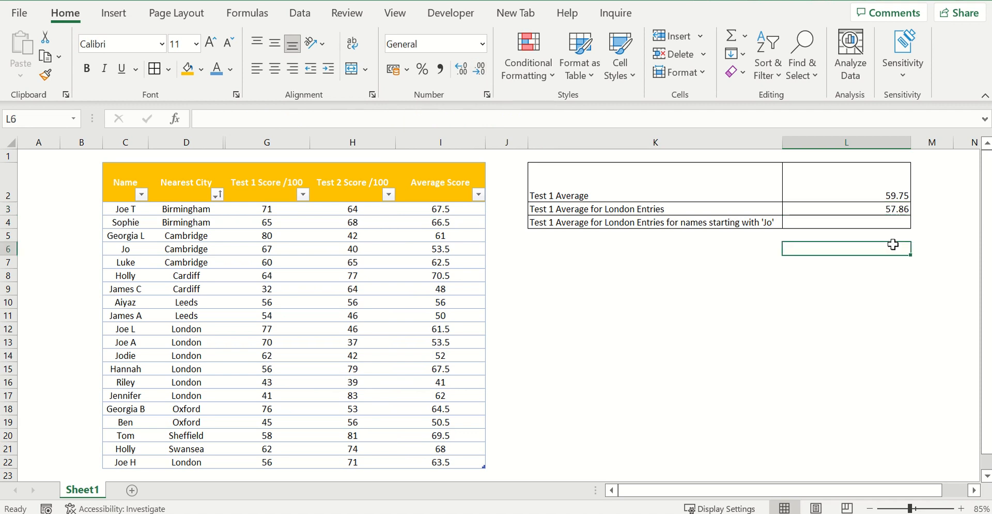
- Start an AVERAGEIFS formula in L4 that averages the Test 1 Score /100 column where Nearest City is "london"
left_click(852, 224)
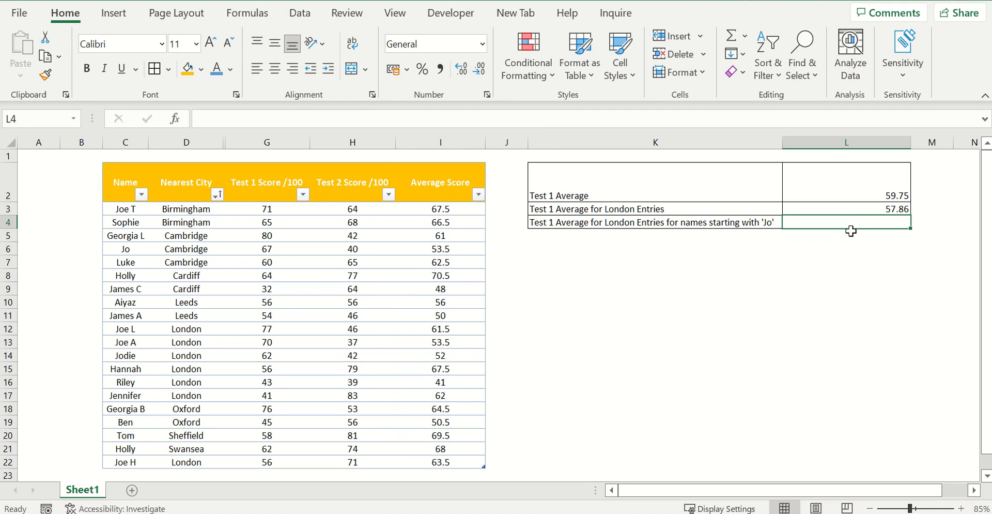
type("=")
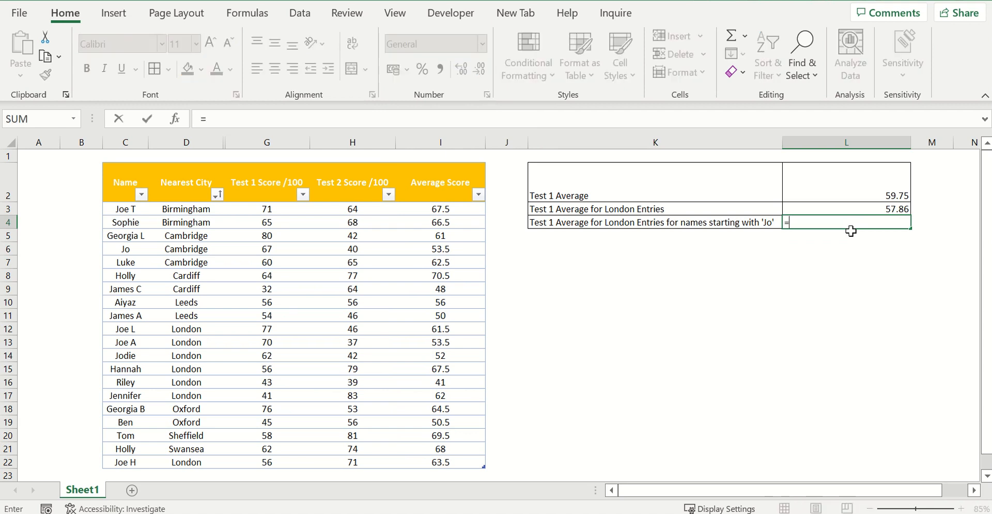
type("averageif")
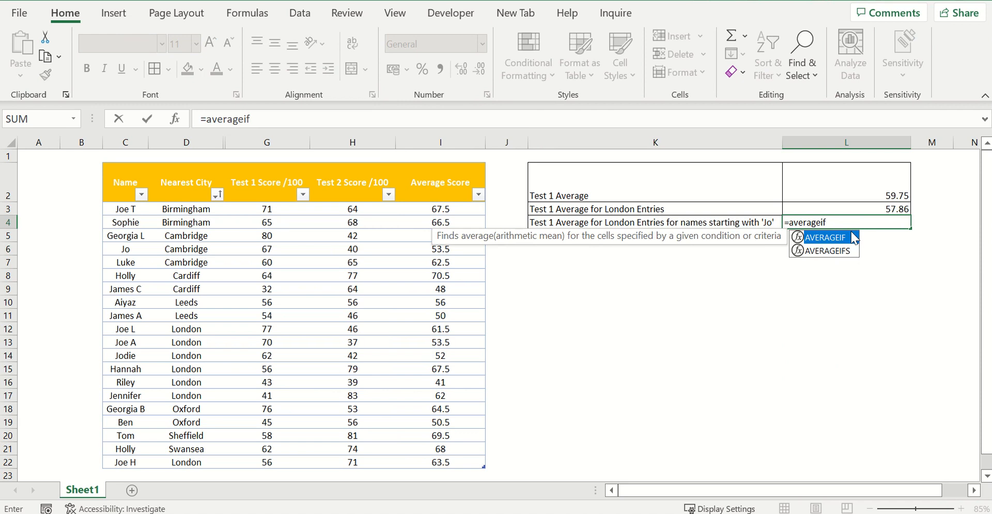
type("s(")
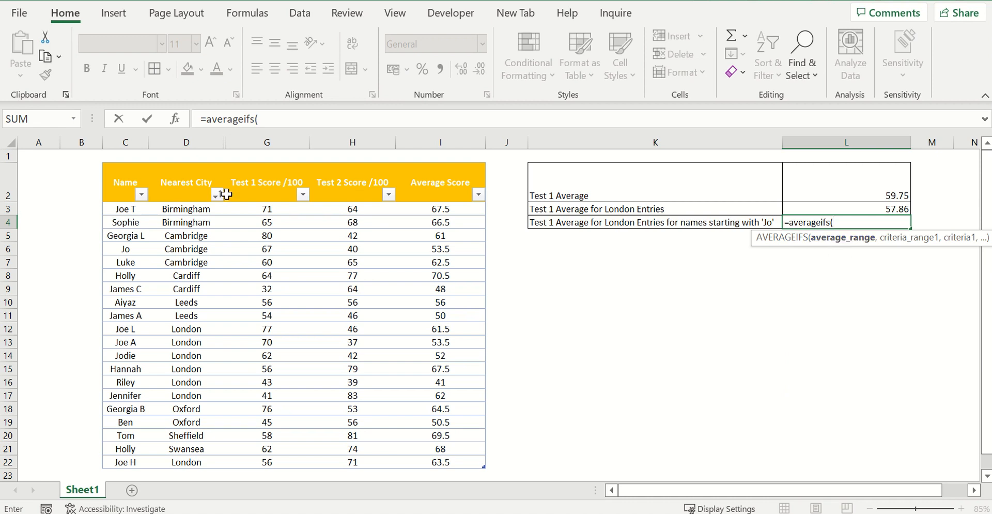
left_click_drag(246, 210, 266, 398)
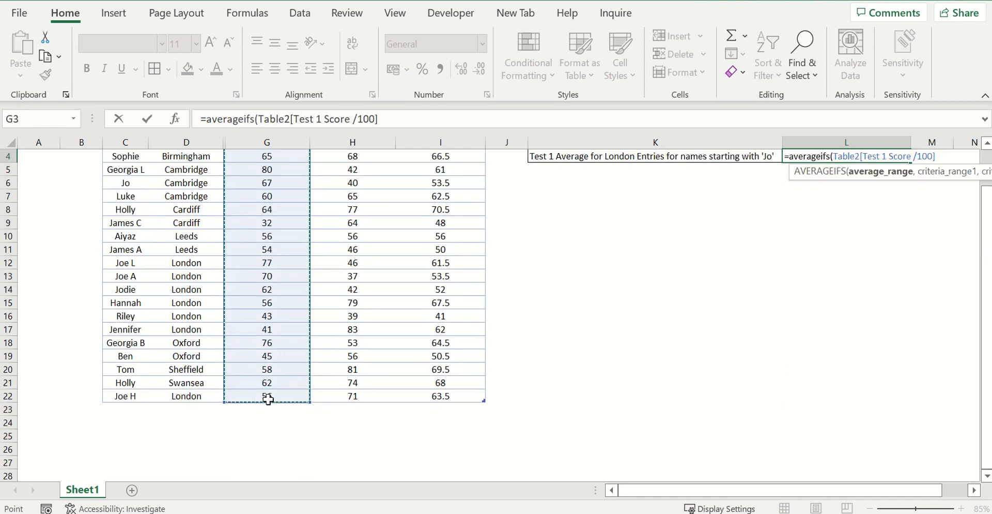
type(",")
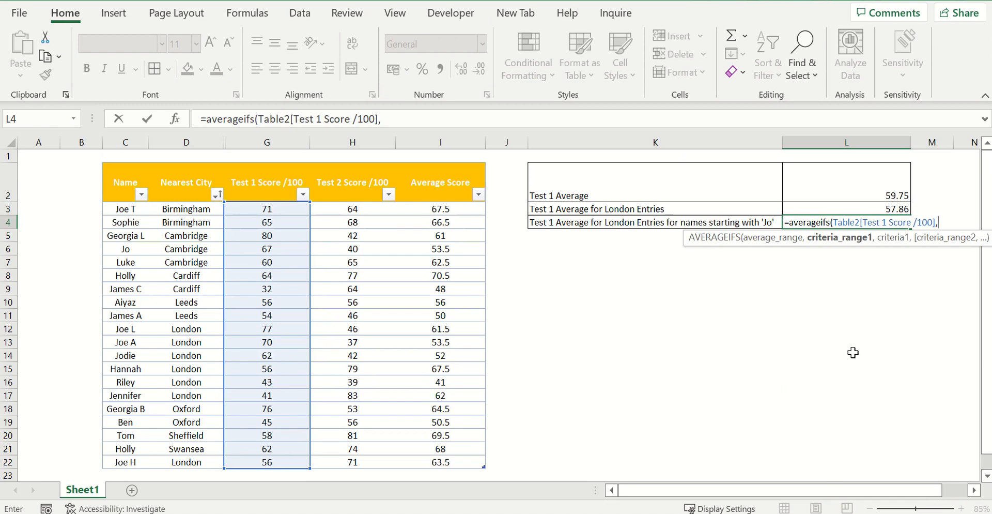
left_click_drag(204, 210, 190, 456)
type(",")
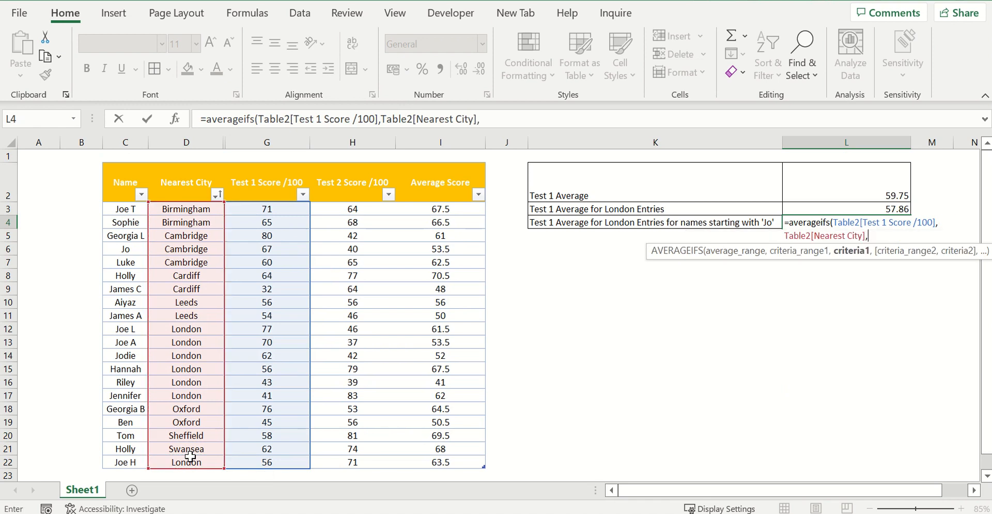
type("\"london\"")
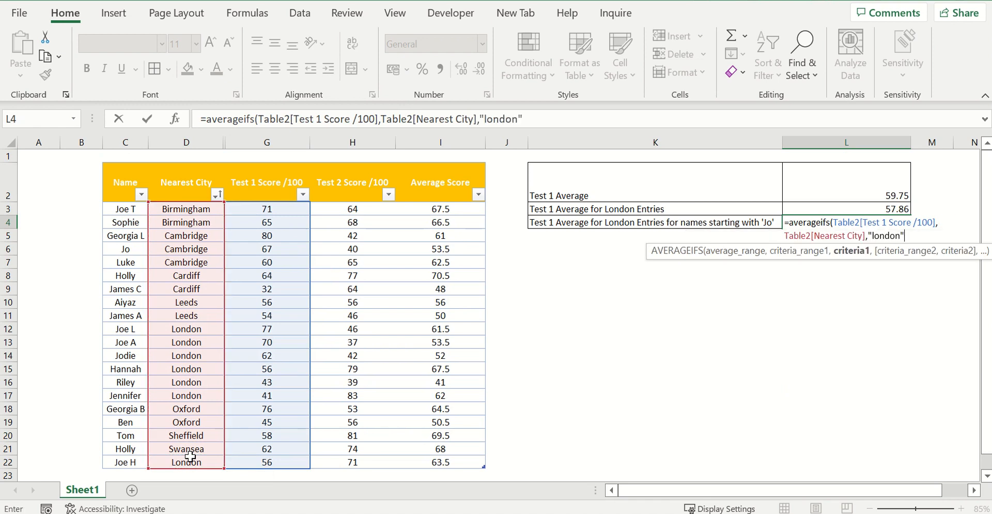
type(",")
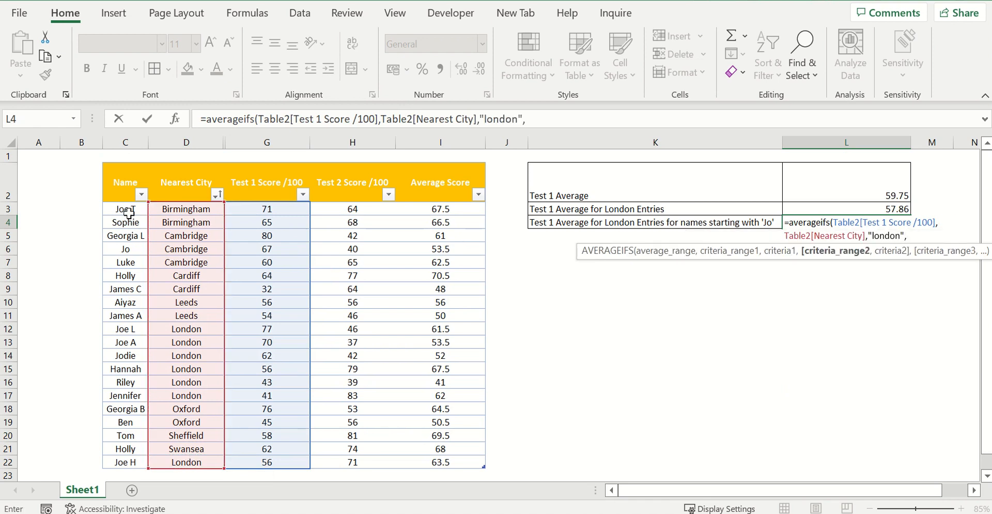
- Add the Name column as the second criteria range, matching the name in C22, and complete the formula in L4
left_click_drag(129, 212, 128, 456)
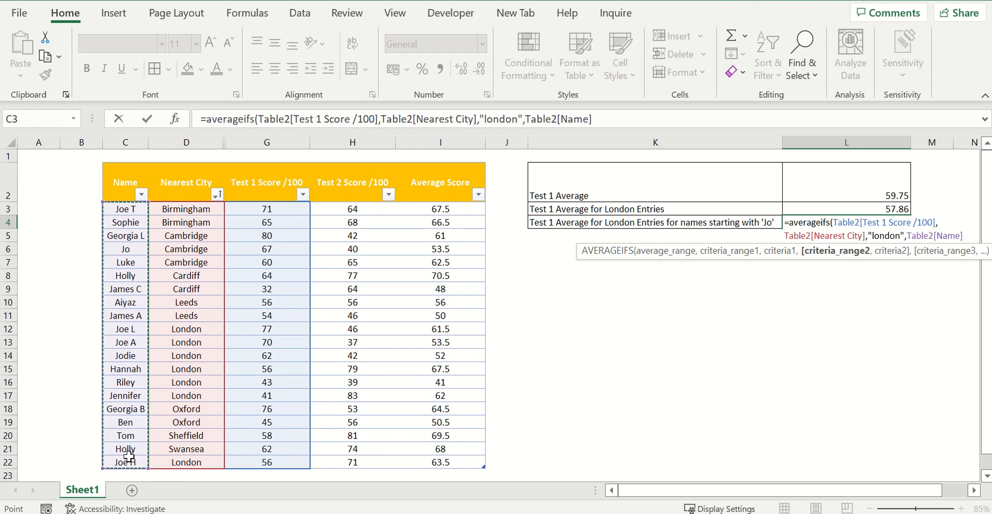
type(",")
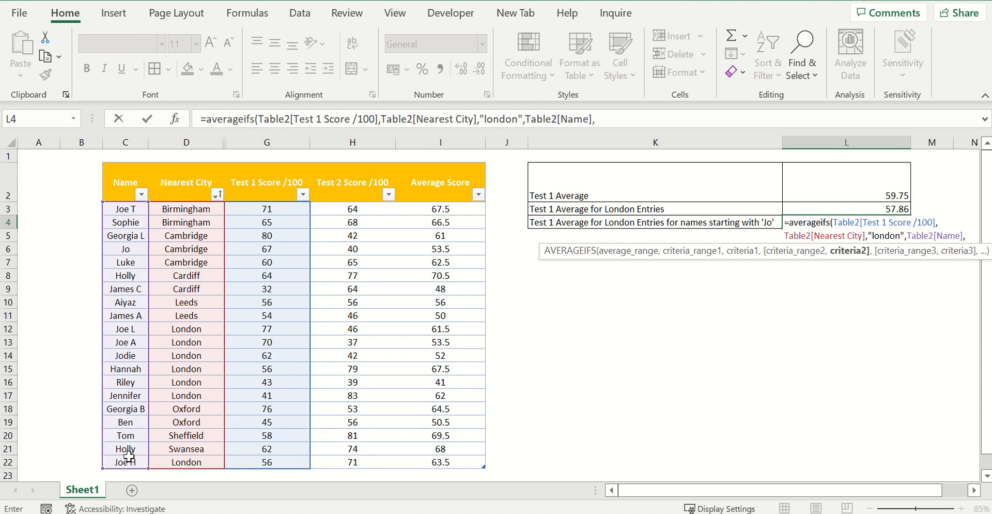
type("\"joe H")
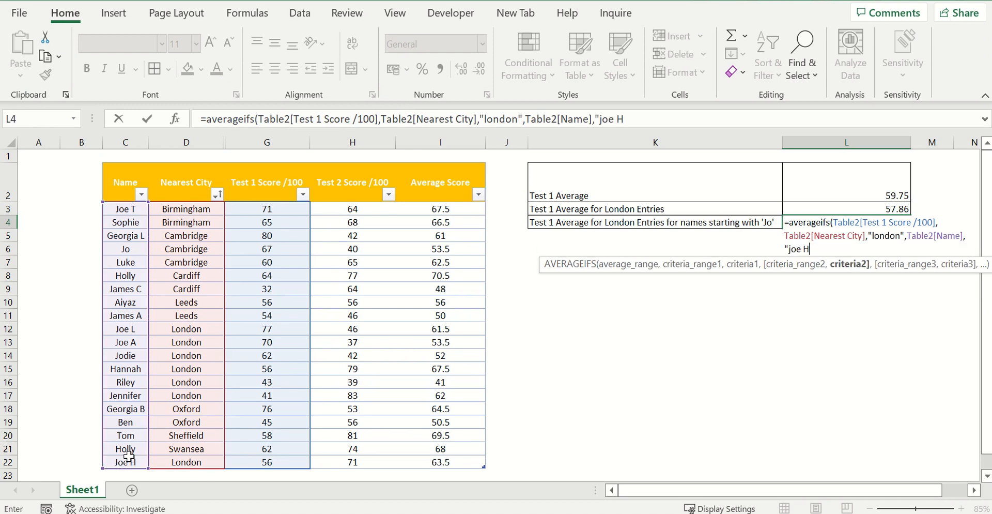
key("Return")
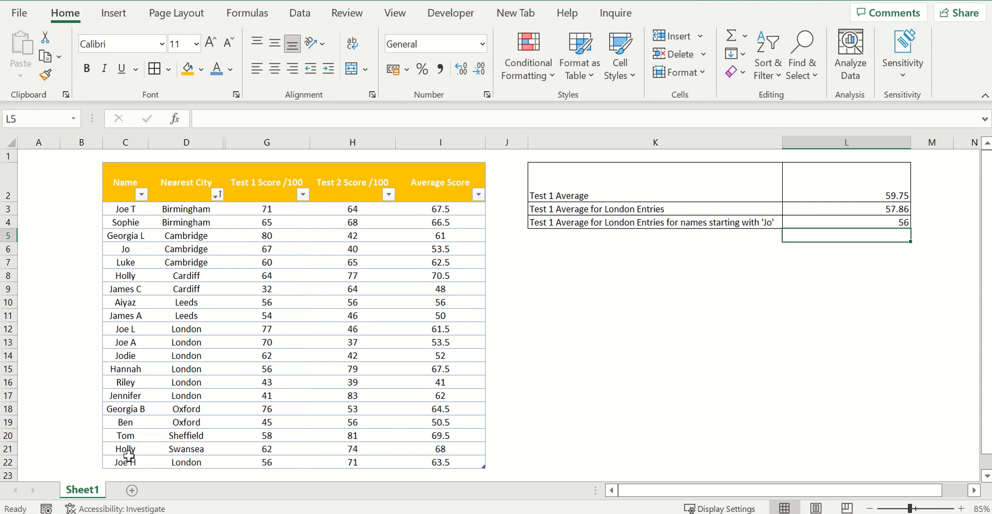
- Check the L4 average against the row 22 entry and change the formula's Name criterion to the wildcard "joe*"
left_click(821, 223)
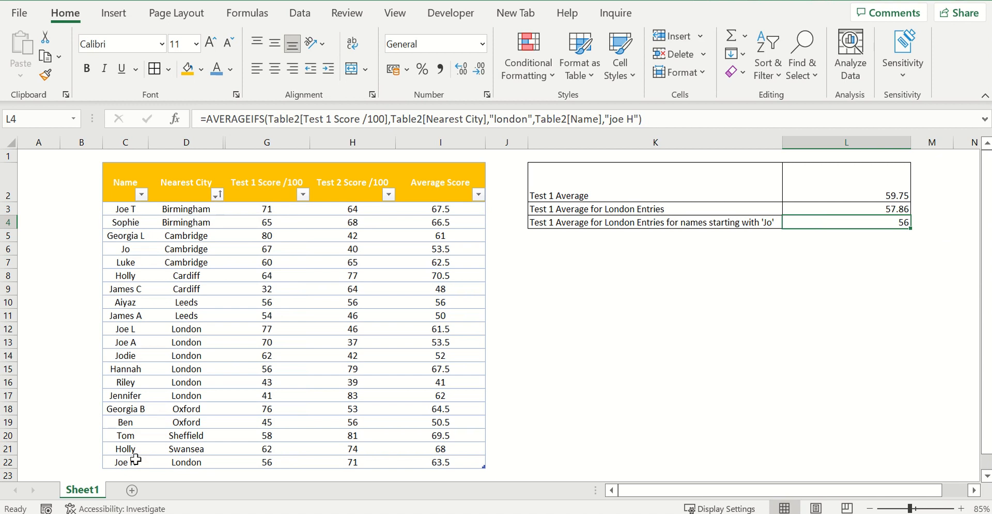
left_click_drag(134, 460, 282, 455)
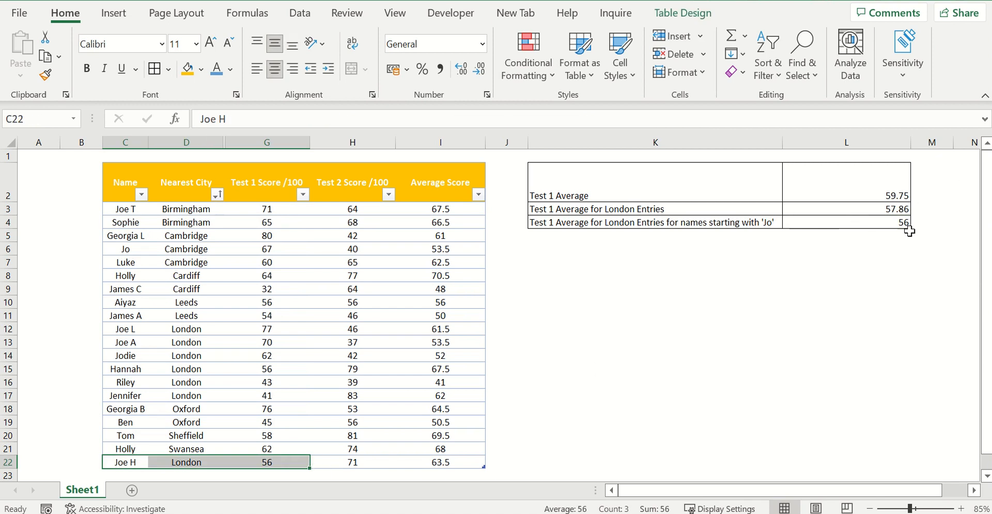
left_click(845, 222)
left_click(629, 120)
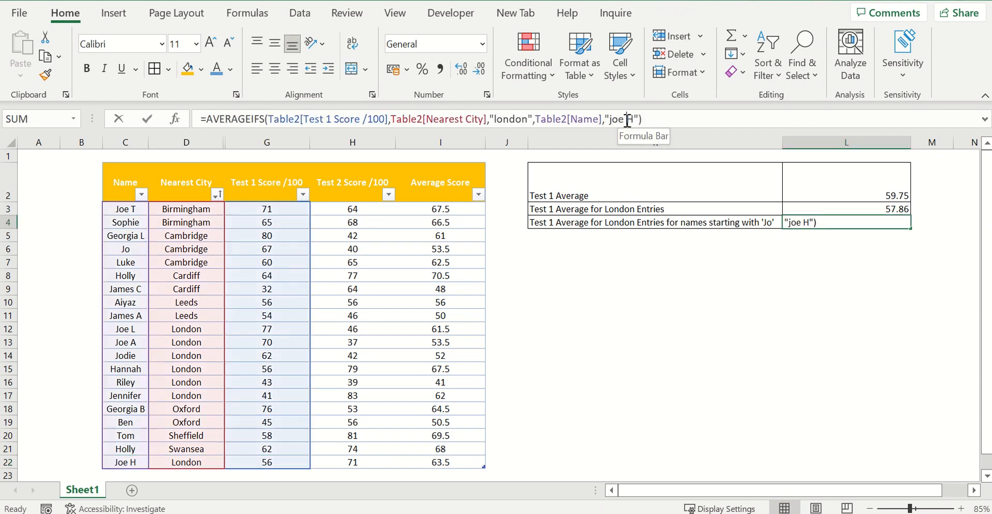
key("BackSpace")
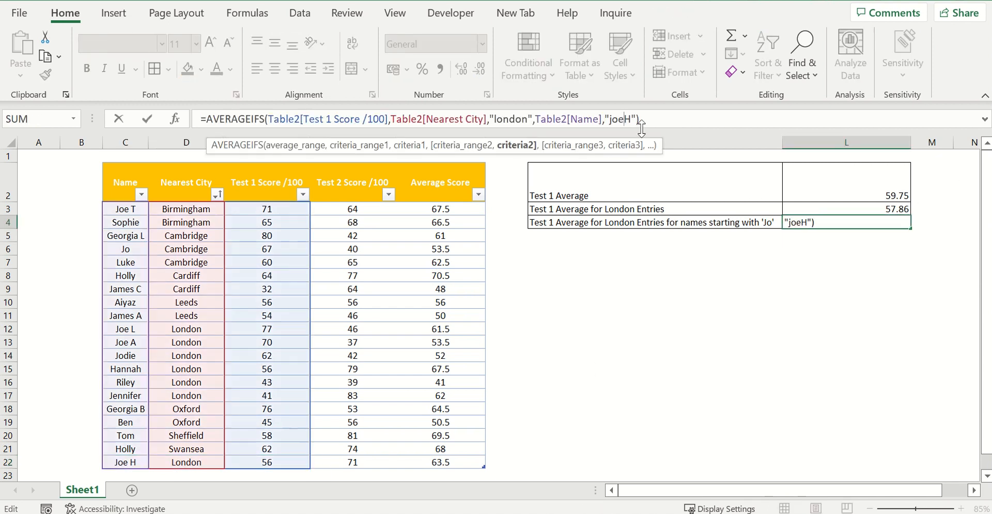
type("*")
key("Delete")
key("Return")
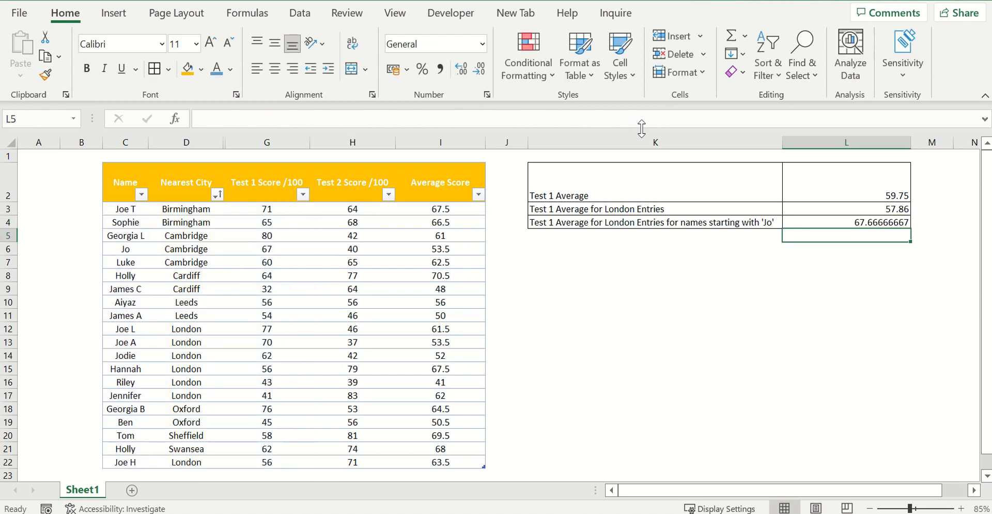
- Change the Name criterion in the L4 AVERAGEIFS formula to the wildcard "*jo*"
left_click(833, 222)
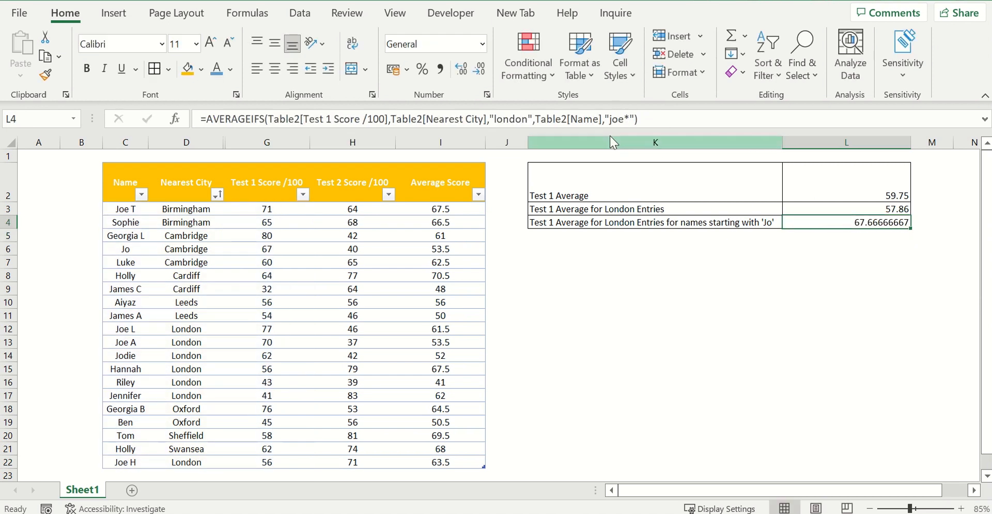
left_click(610, 120)
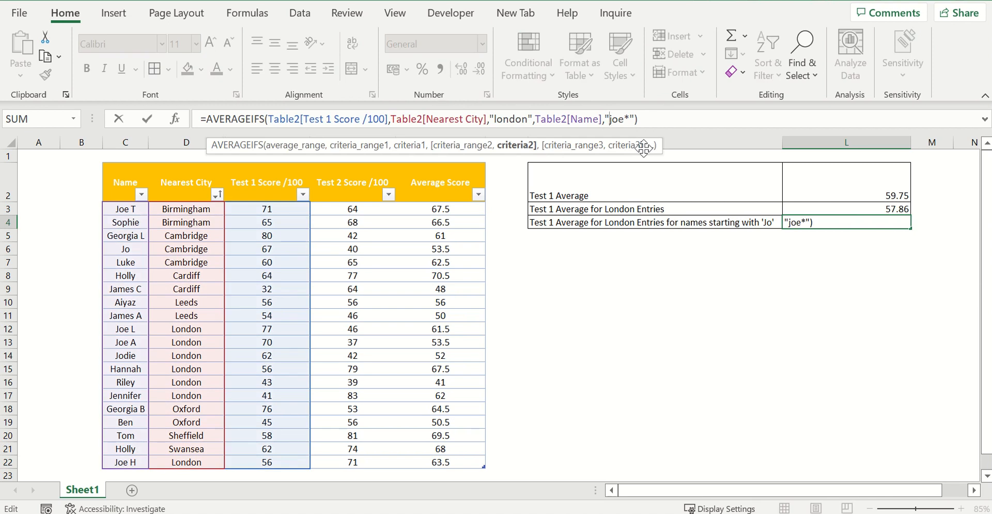
type("*")
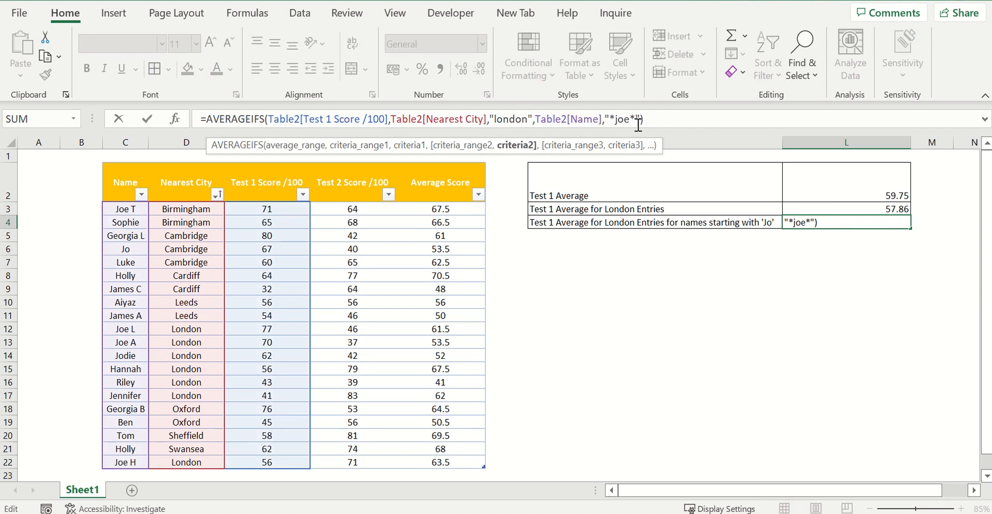
key("Delete")
key("Return")
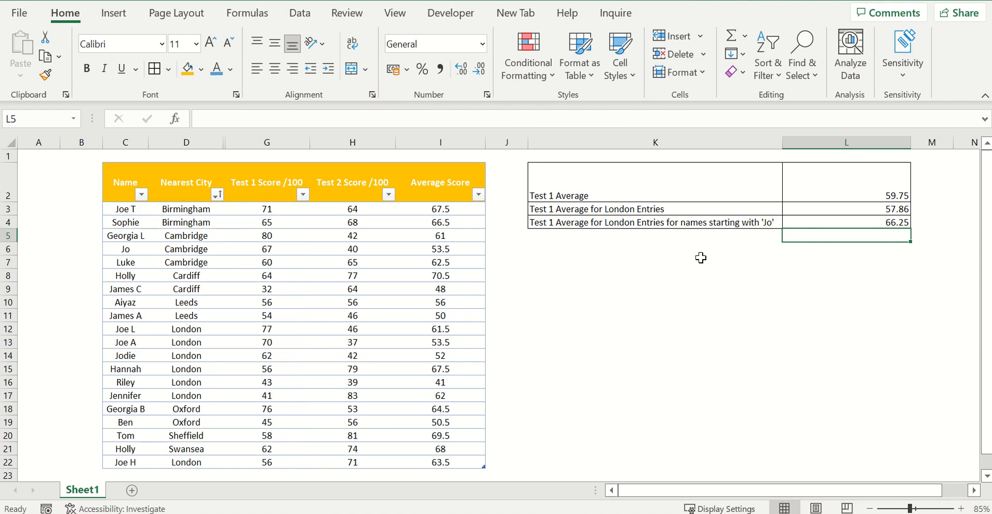
- Filter the table to names matching "jo" and Nearest City matching "london", and check the average of the filtered Test 1 scores
left_click(141, 194)
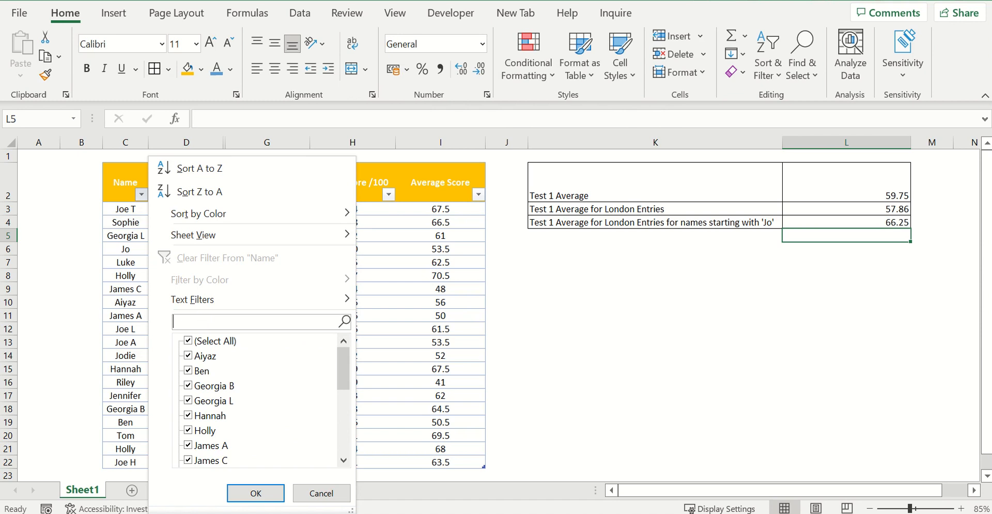
type("jo")
key("Return")
left_click(217, 195)
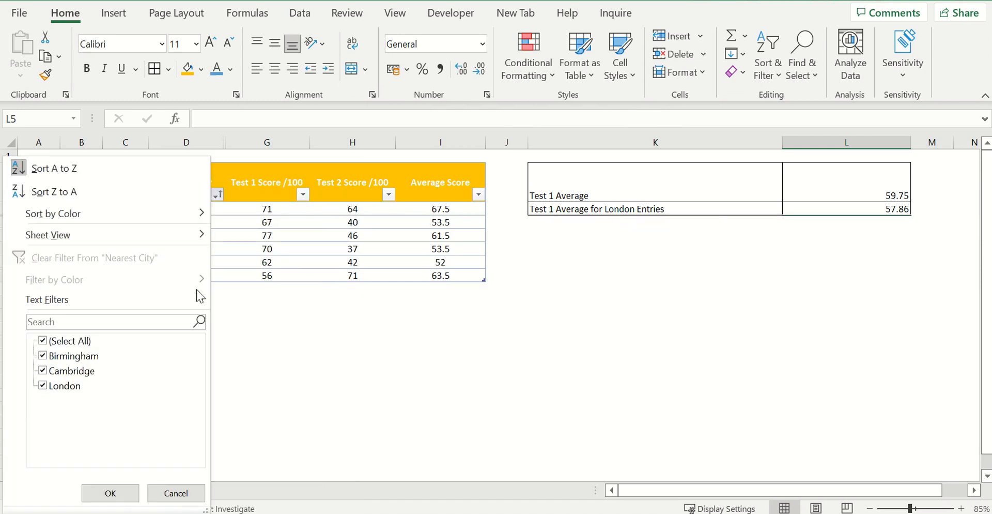
left_click(163, 320)
type("london")
key("Return")
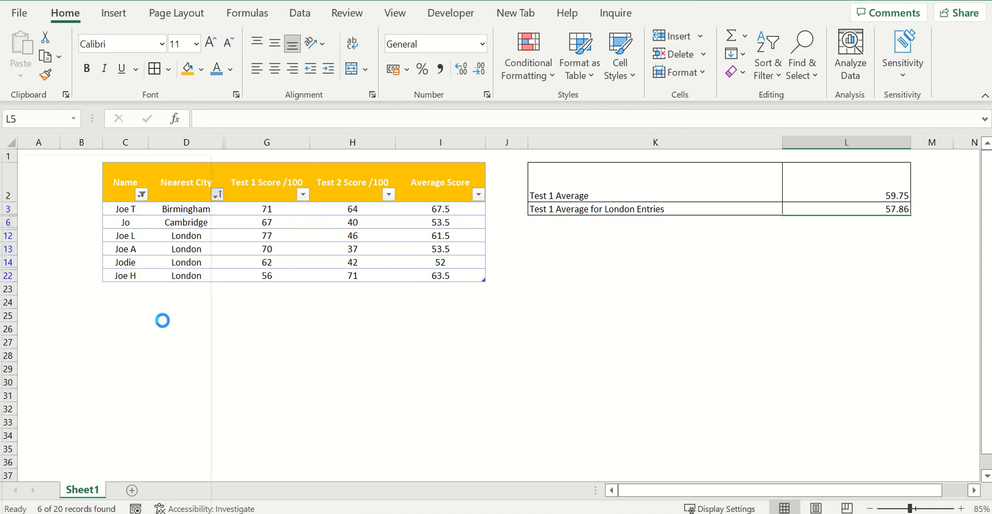
left_click_drag(259, 207, 265, 248)
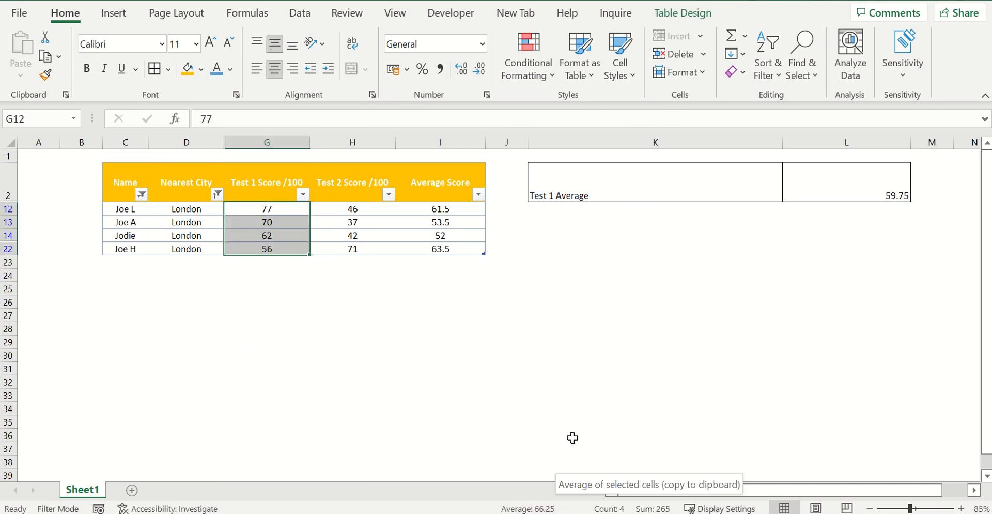
left_click(341, 300)
- Clear all filters from the score table so every row is shown again
left_click(304, 195)
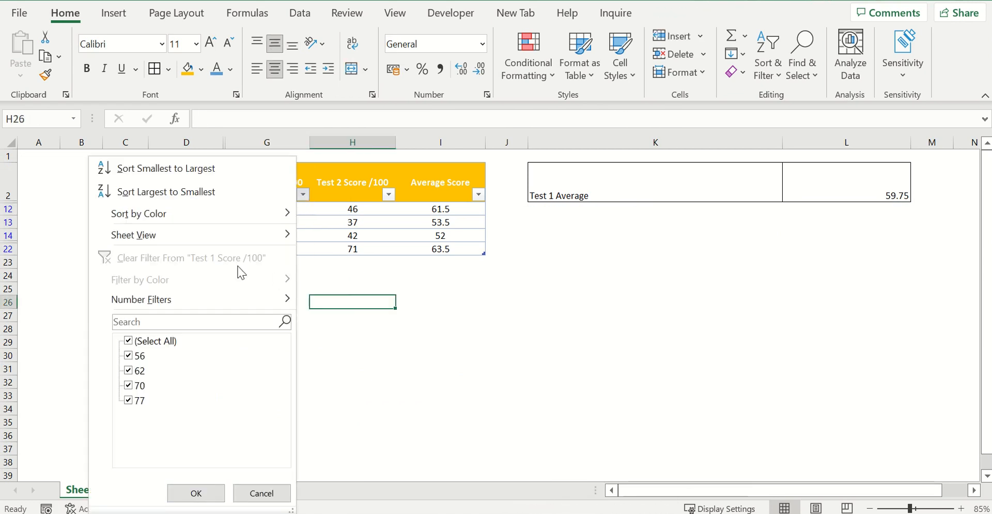
key("Escape")
left_click(301, 13)
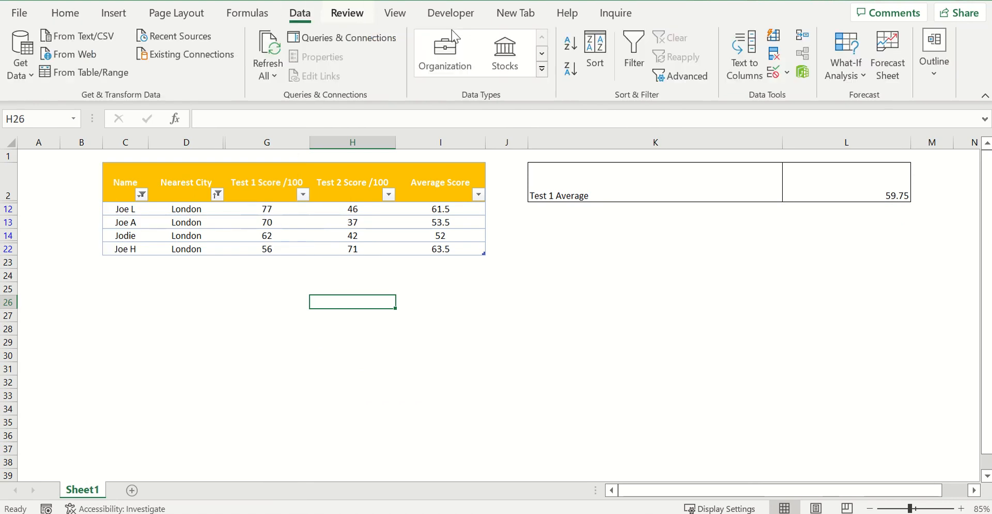
left_click(250, 210)
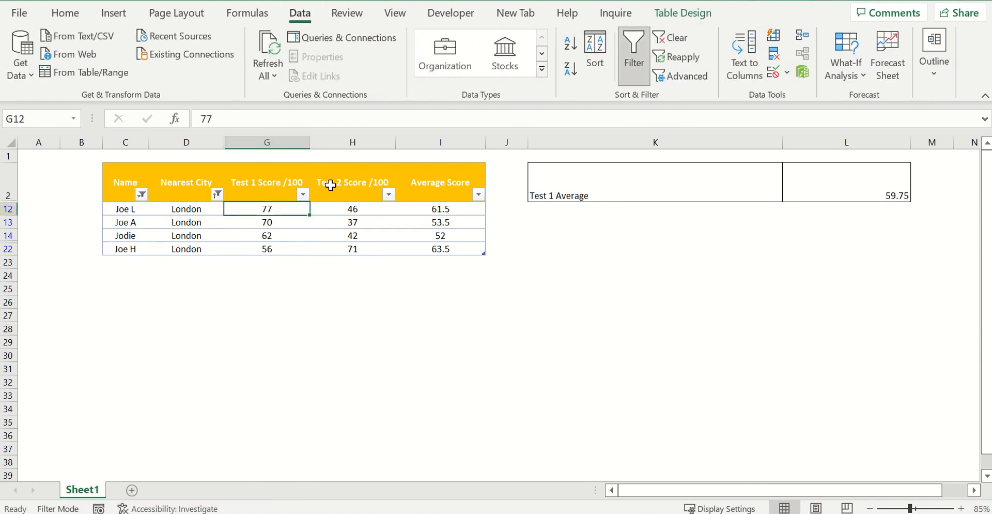
left_click(685, 39)
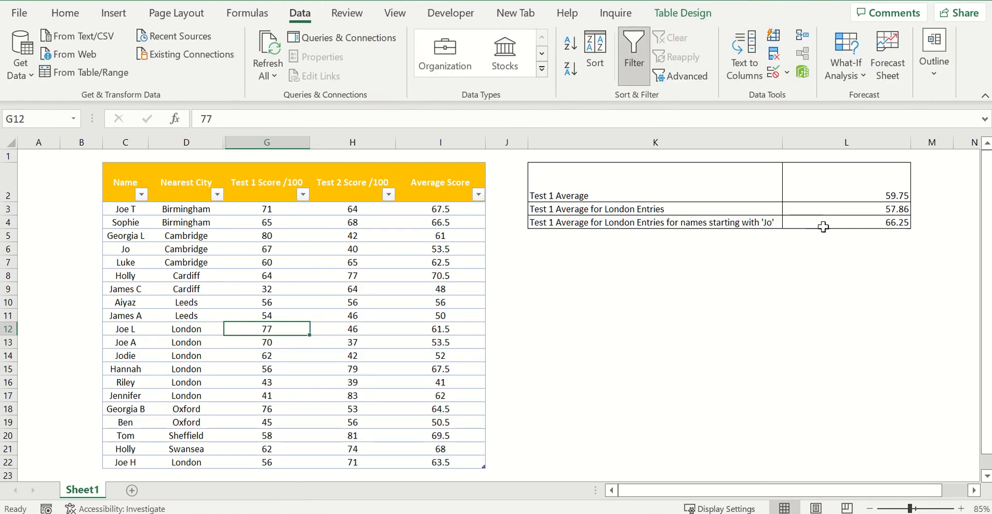
left_click_drag(821, 223, 765, 223)
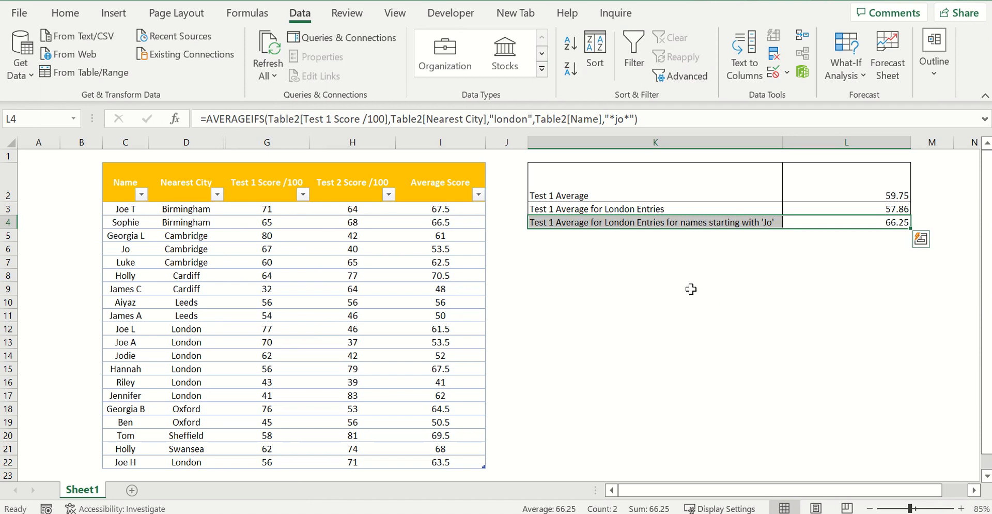
left_click(624, 300)
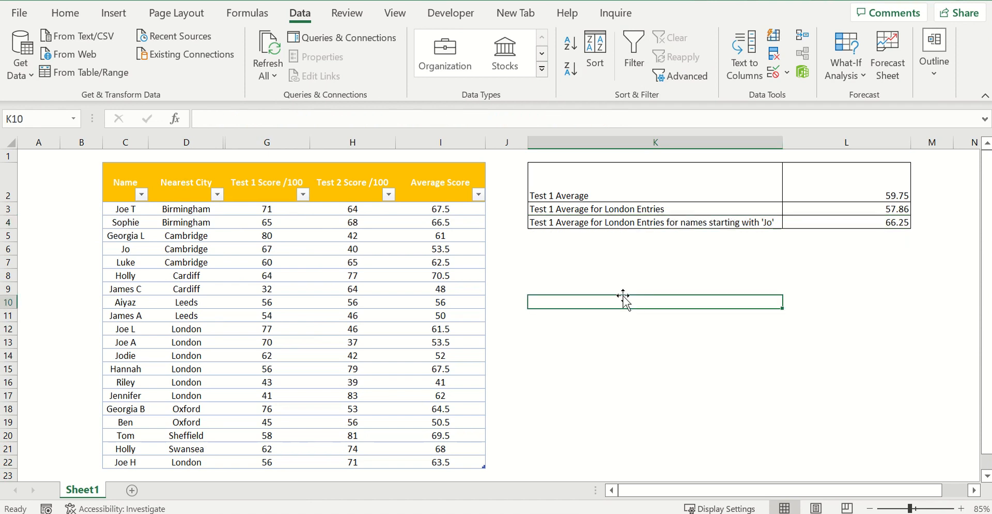